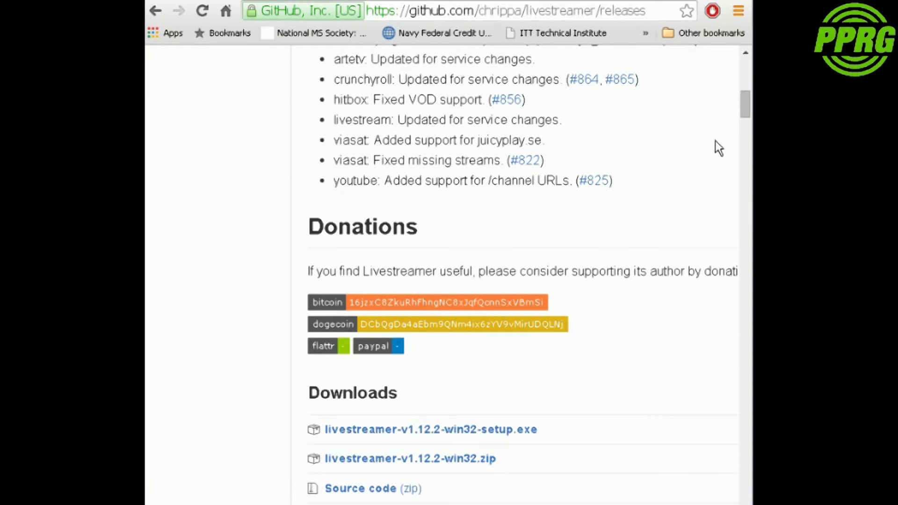
- Download livestreamer-v1.12.2-win32-setup.exe from the Version 1.12.2 release on GitHub and save it under the suggested name
left_click_drag(745, 104, 741, 53)
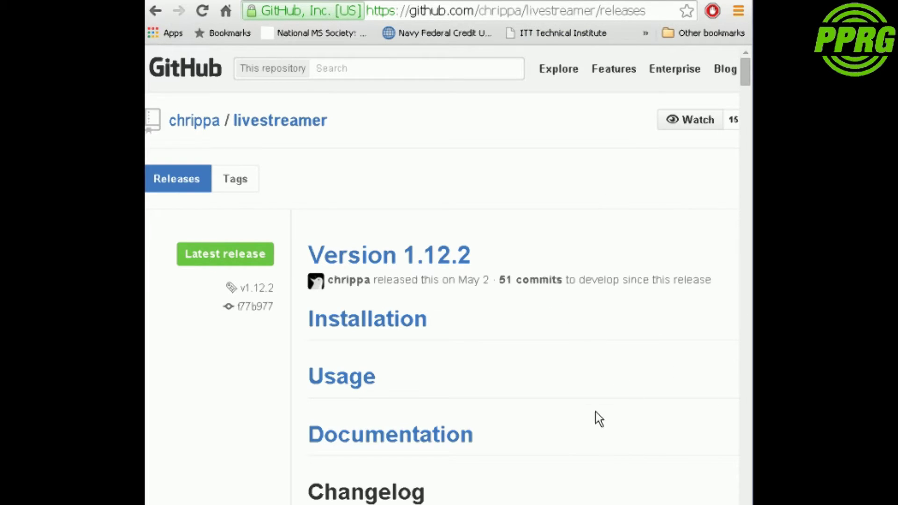
scroll(594, 414, "down", 1)
scroll(607, 320, "down", 7)
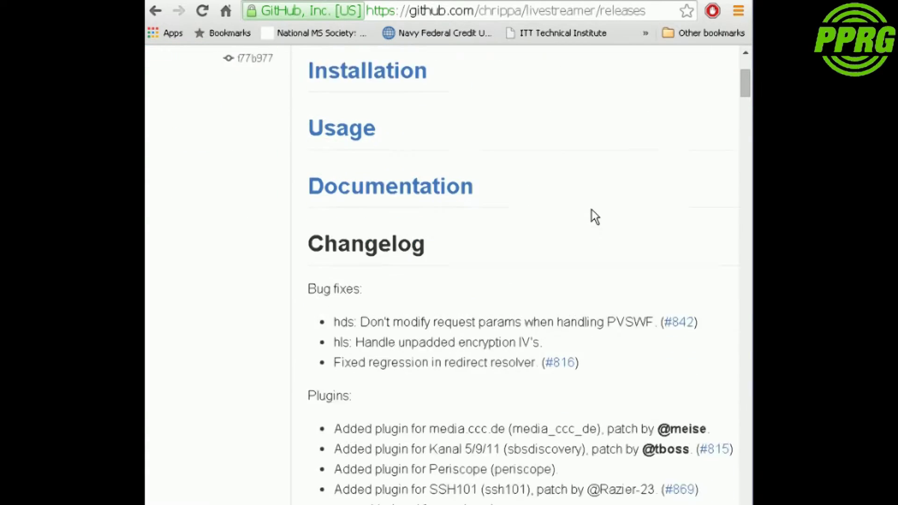
scroll(571, 224, "down", 6)
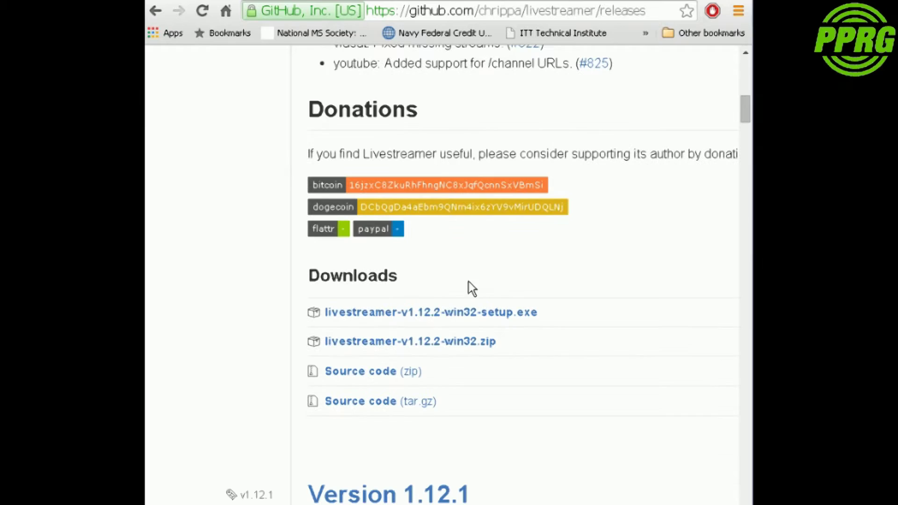
left_click(503, 313)
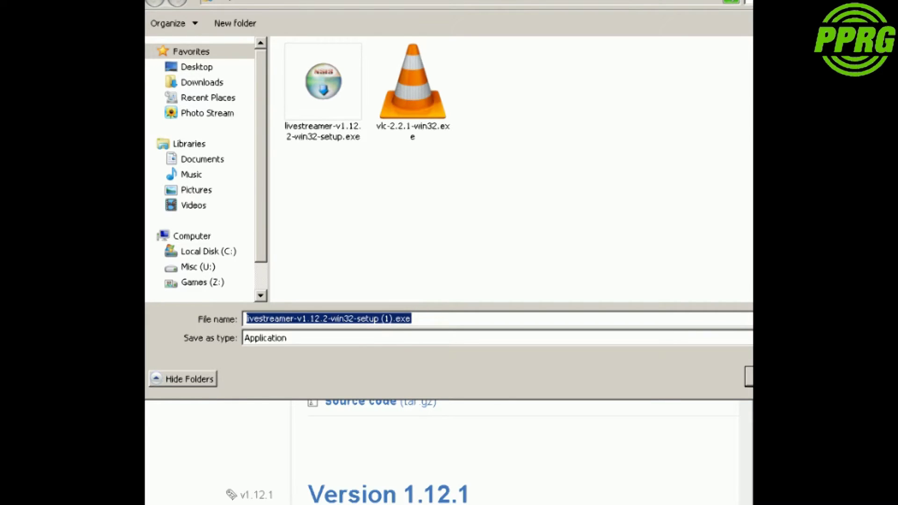
left_click(748, 377)
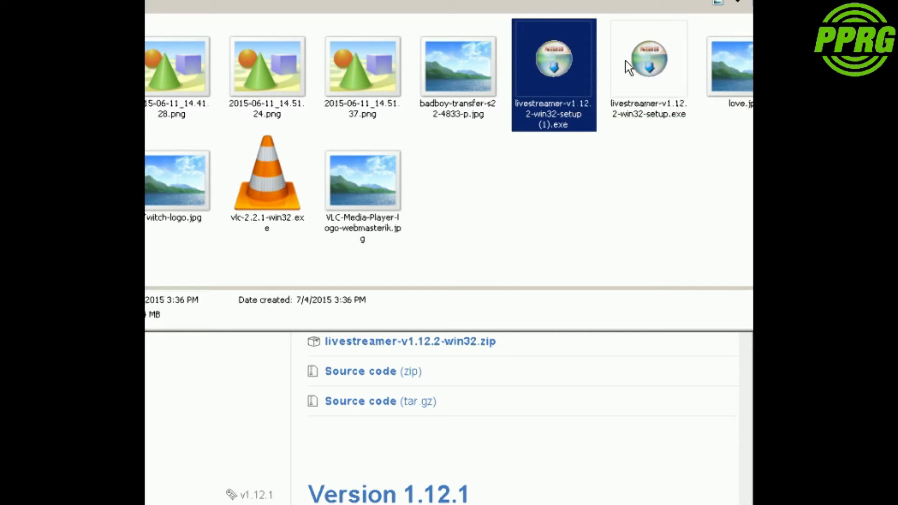
- Launch the downloaded livestreamer-v1.12.2-win32-setup (1).exe and allow it to run despite the security warning
double_click(555, 65)
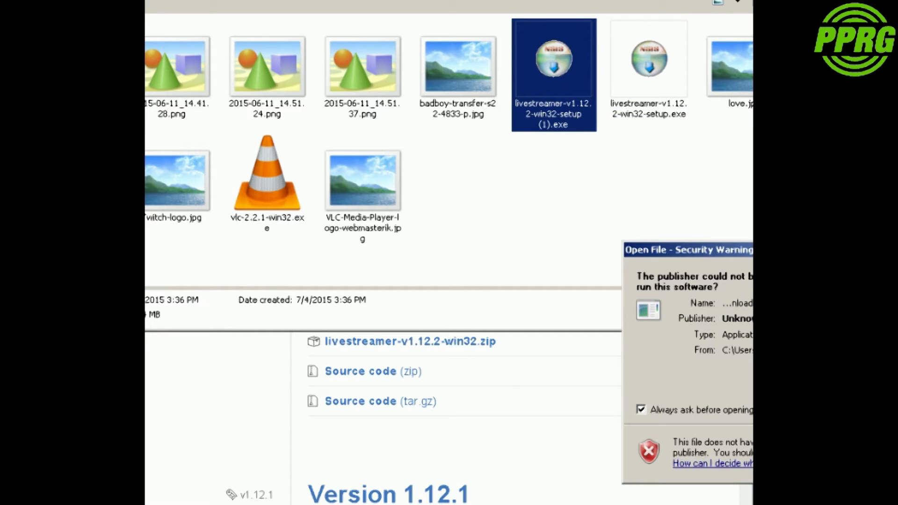
left_click_drag(866, 249, 593, 63)
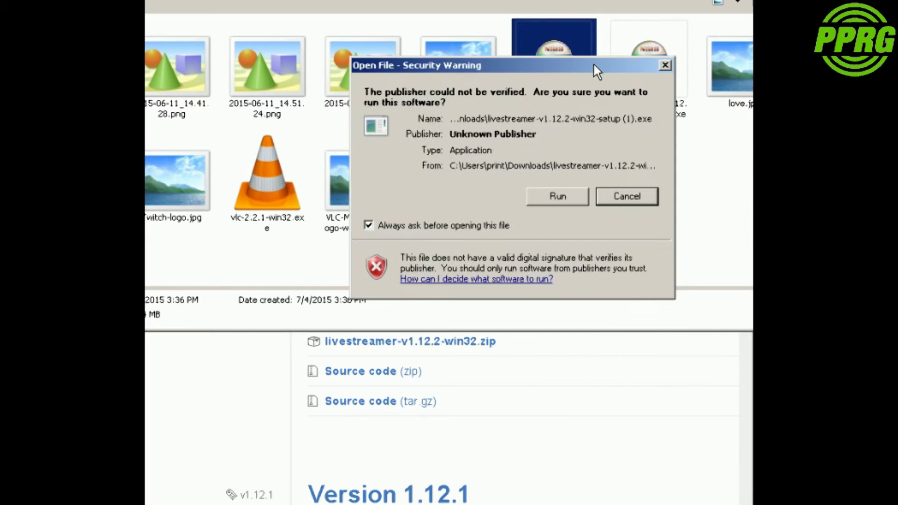
left_click(560, 203)
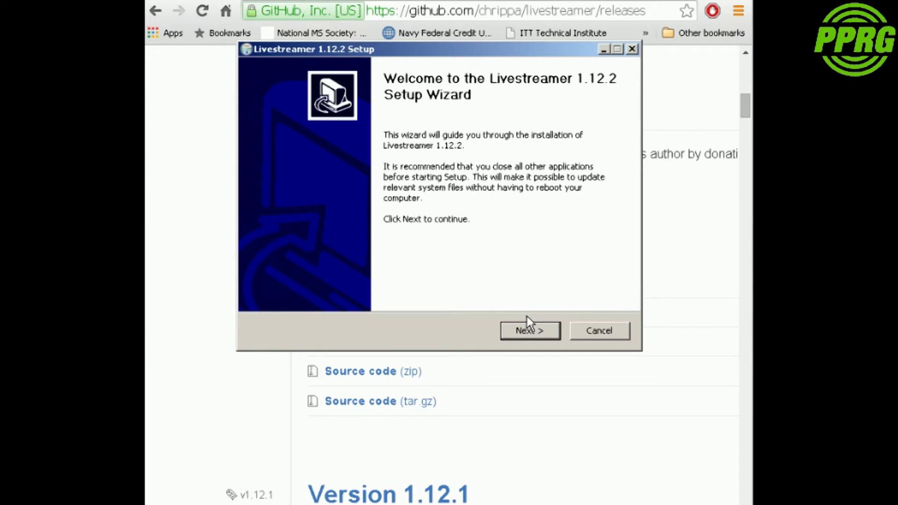
- Accept the license and install Livestreamer with the Livestreamer CLI and RTMPDump components into C:\Program Files (x86)\Livestreamer
left_click(535, 327)
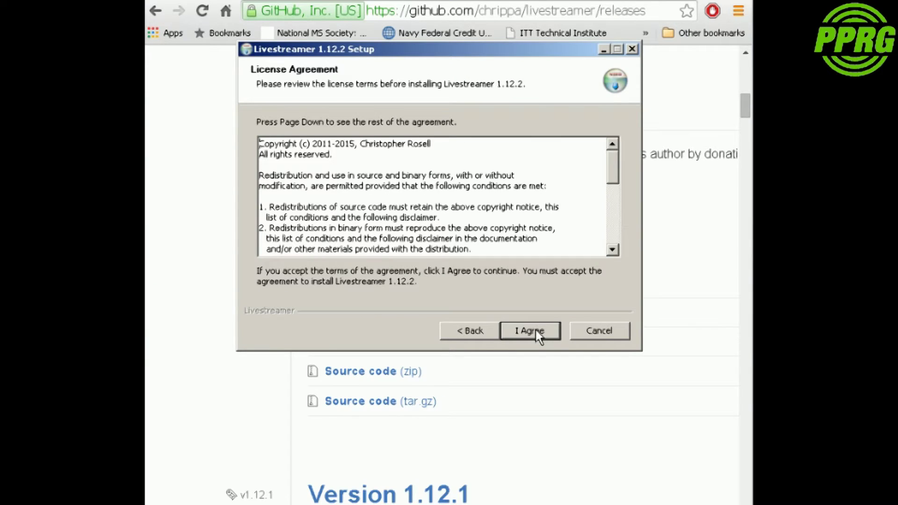
left_click_drag(609, 162, 619, 139)
left_click(527, 331)
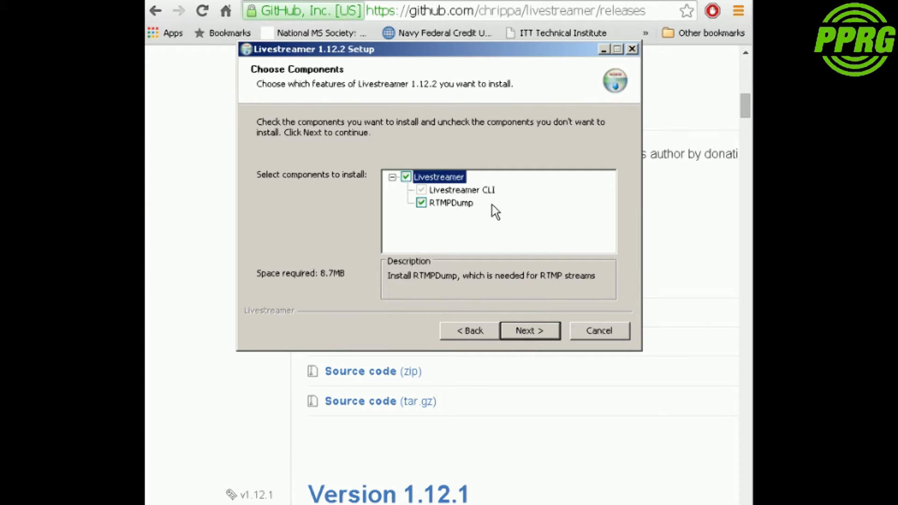
left_click(522, 329)
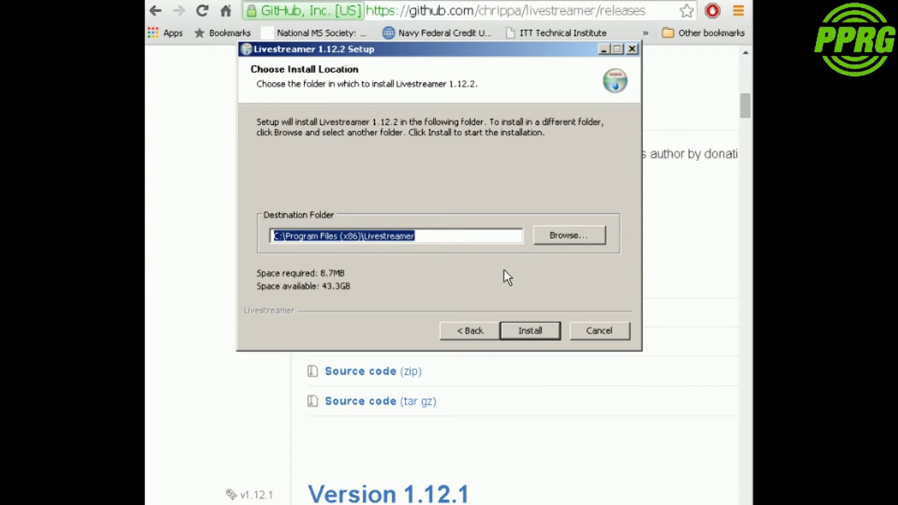
left_click(534, 327)
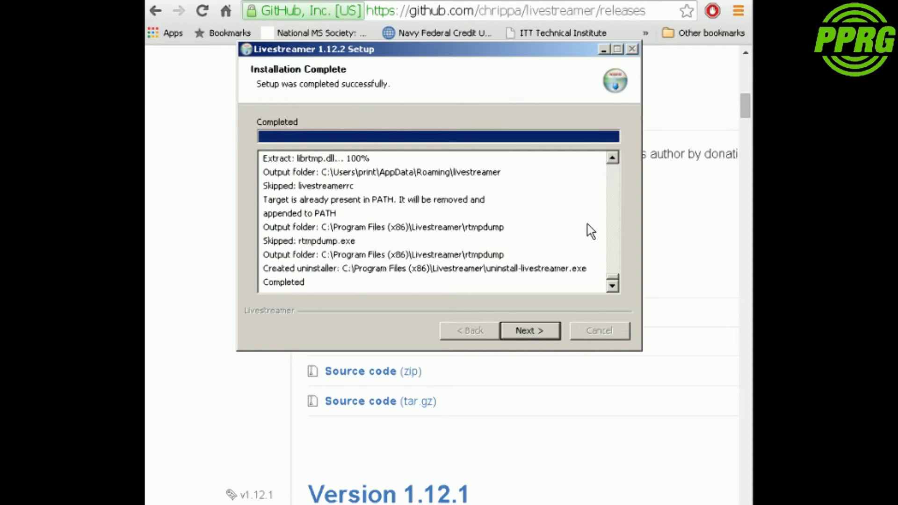
- Finish the Livestreamer setup wizard with the option to edit the configuration file enabled
left_click(535, 342)
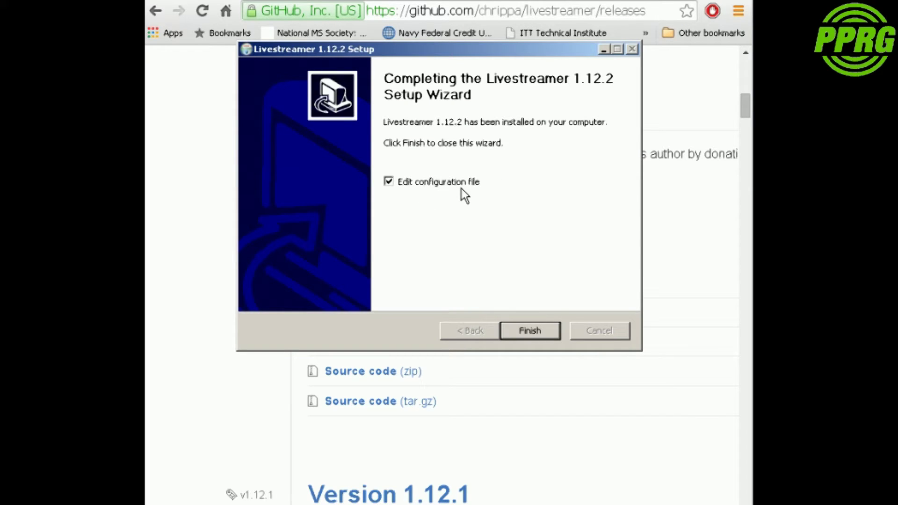
left_click(412, 184)
left_click(522, 327)
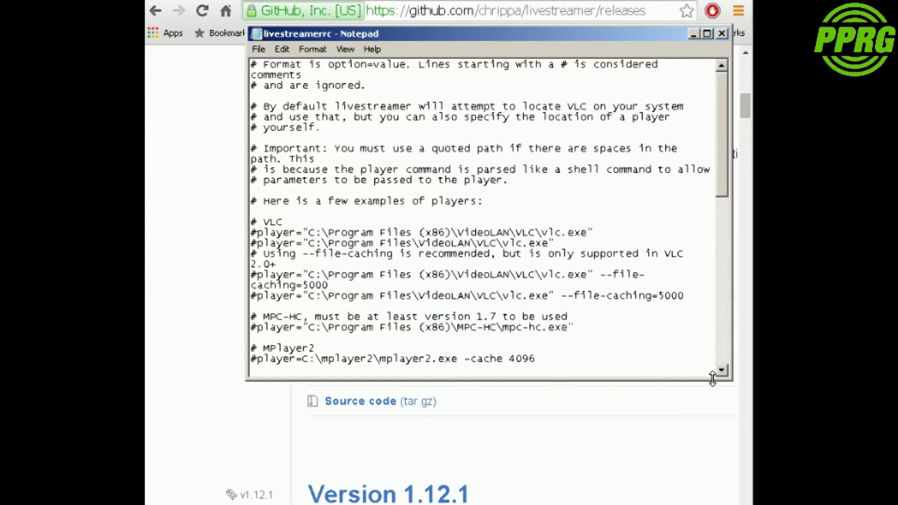
- Review the player, transport and rtmpdump options in the livestreamerrc configuration file, and close it without changes
left_click_drag(713, 378, 712, 471)
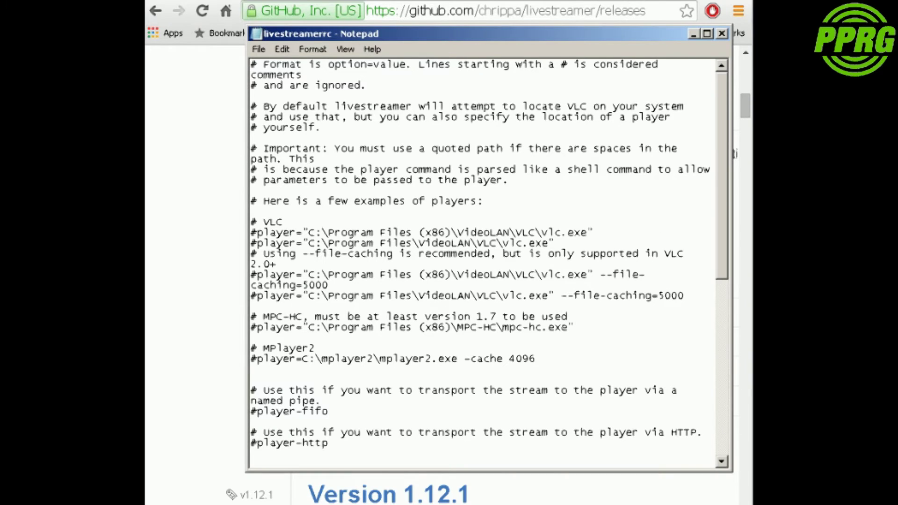
left_click_drag(721, 186, 739, 155)
left_click_drag(261, 85, 250, 86)
scroll(500, 310, "down", 2)
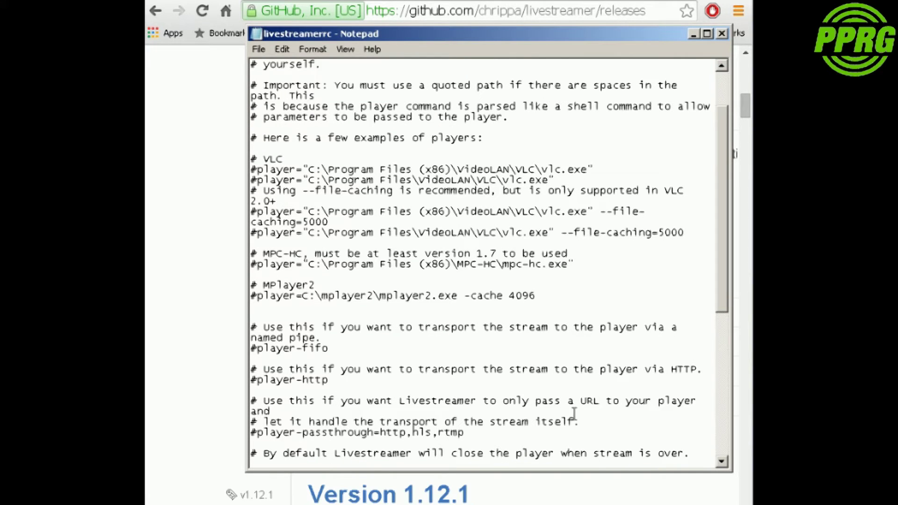
scroll(540, 341, "down", 2)
scroll(540, 341, "down", 7)
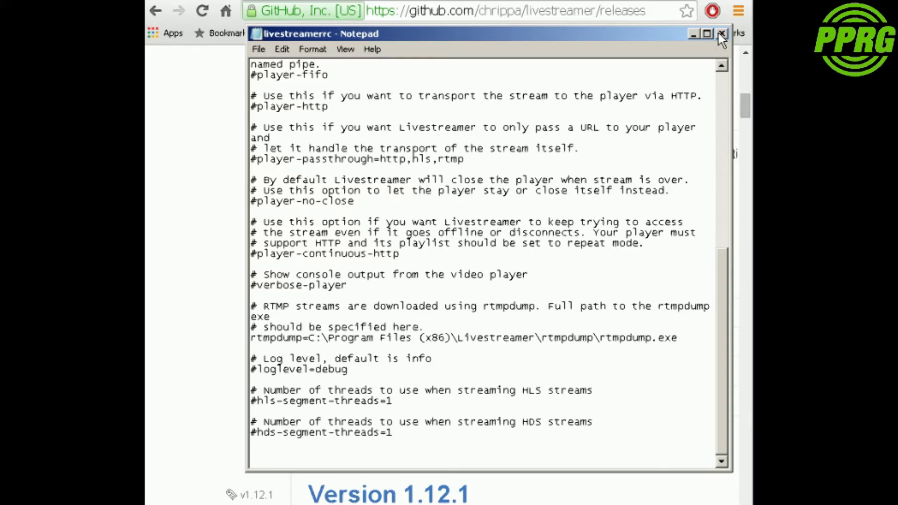
left_click(722, 34)
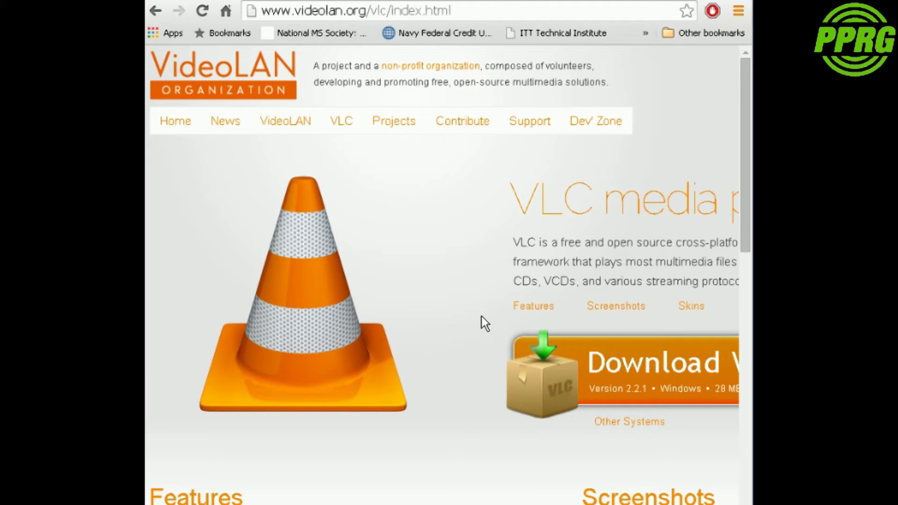
- Request the download of the VLC 2.2.1 Windows installer from the VideoLAN page
left_click(467, 7)
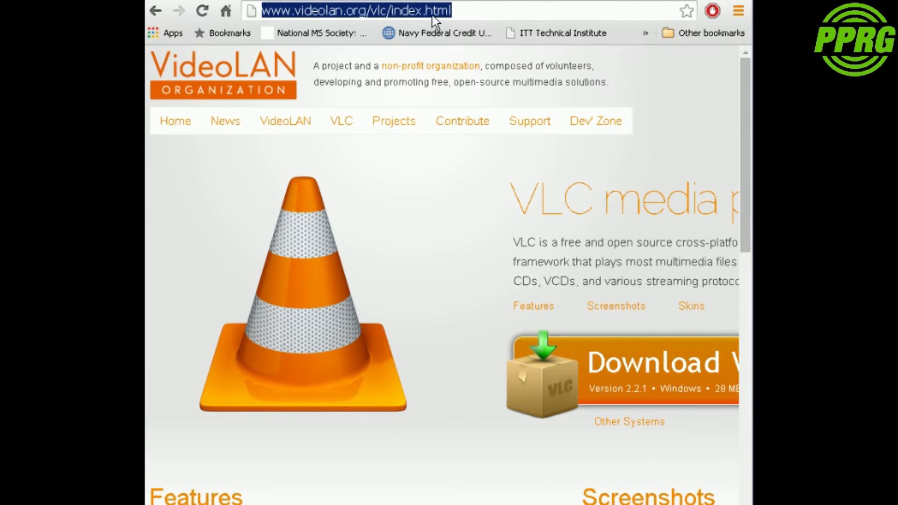
left_click(653, 387)
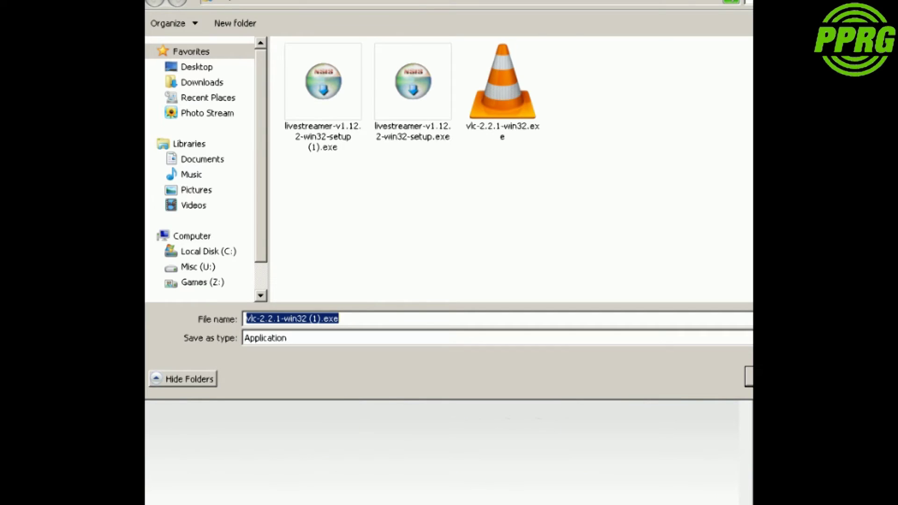
key("Return")
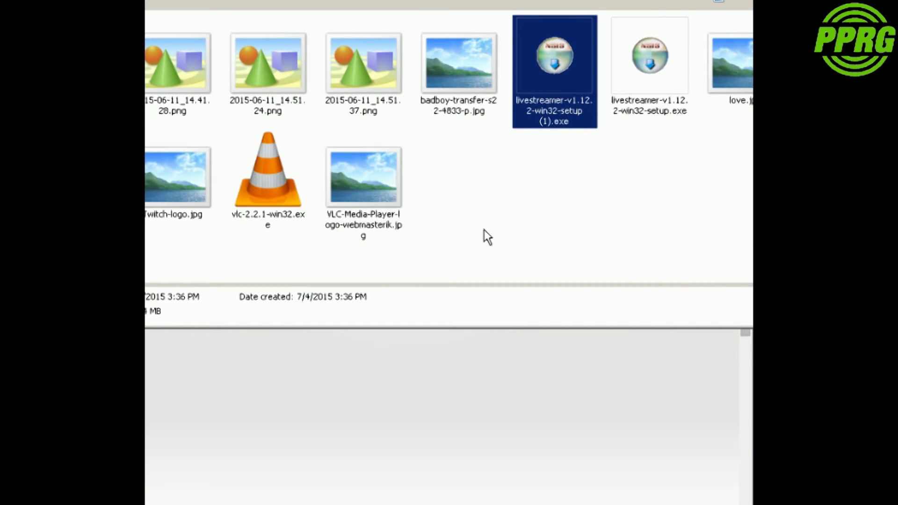
- Launch vlc-2.2.1-win32.exe from the Downloads folder and allow it to run
left_click(269, 192)
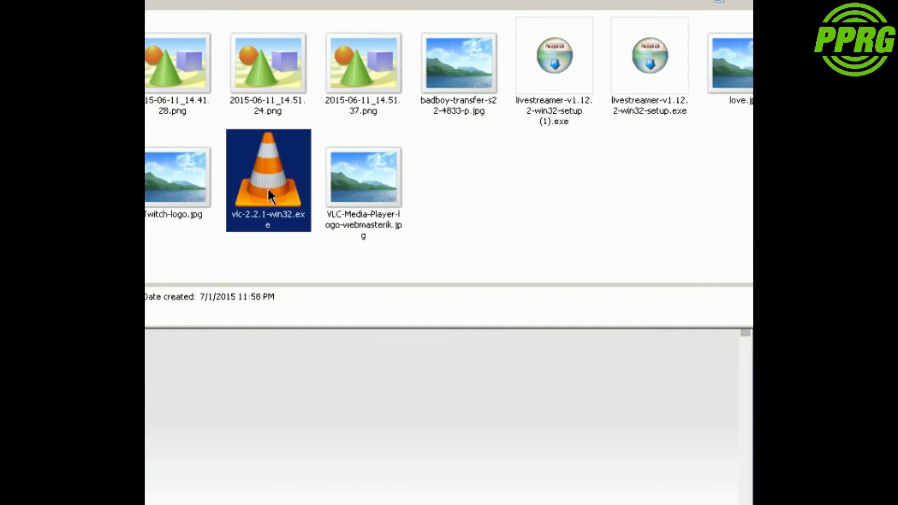
double_click(268, 190)
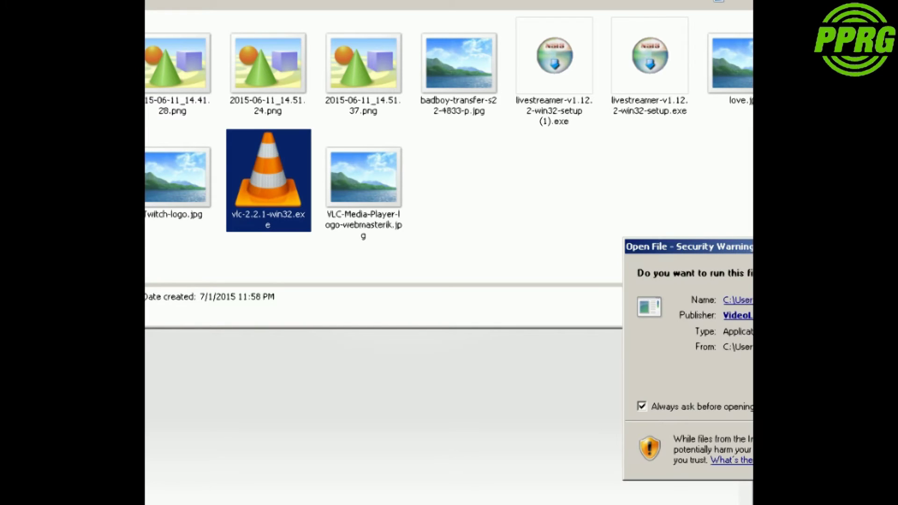
left_click_drag(839, 250, 417, 78)
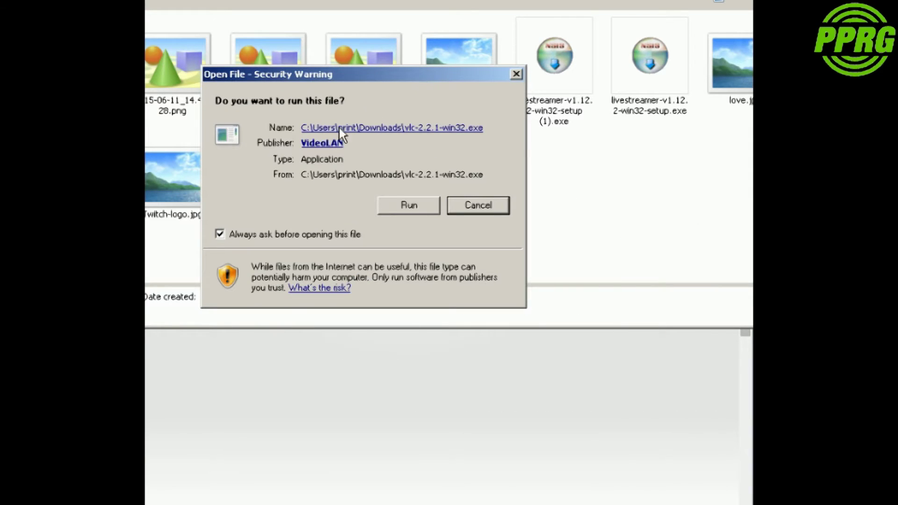
left_click(424, 207)
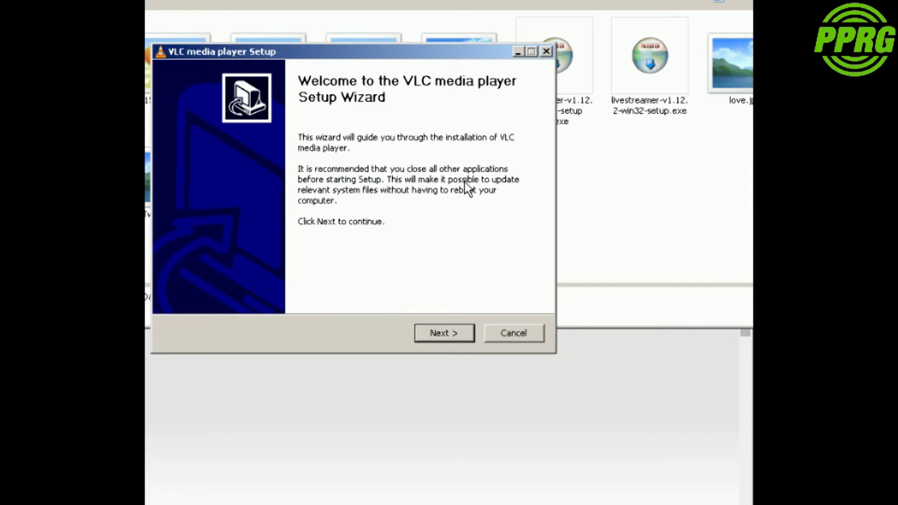
- Reinstall VLC media player with the Add/Remove/Reinstall option and Custom components, and finish the wizard without running the player
left_click(435, 332)
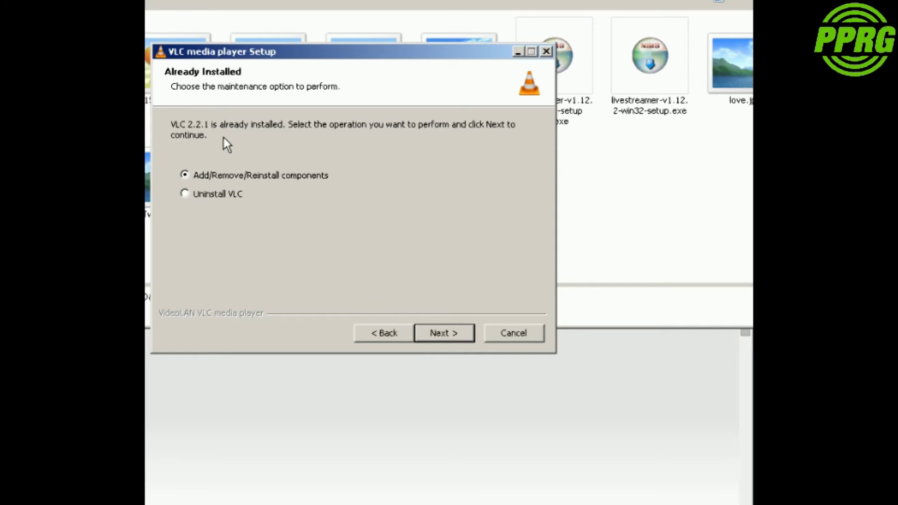
left_click(457, 338)
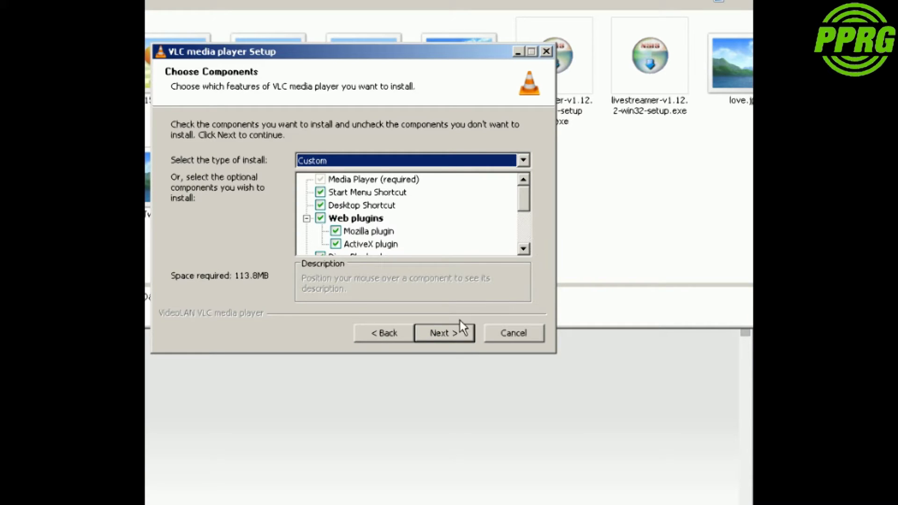
left_click(447, 334)
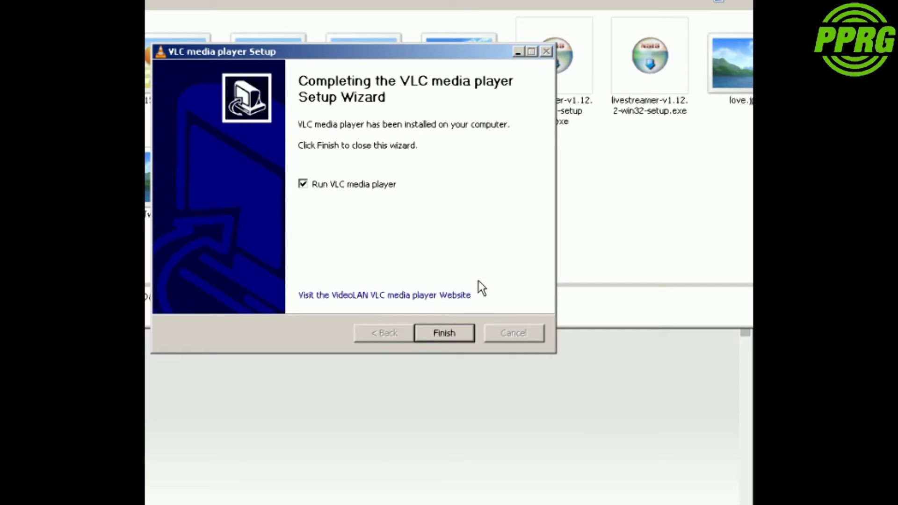
left_click(306, 183)
left_click(444, 333)
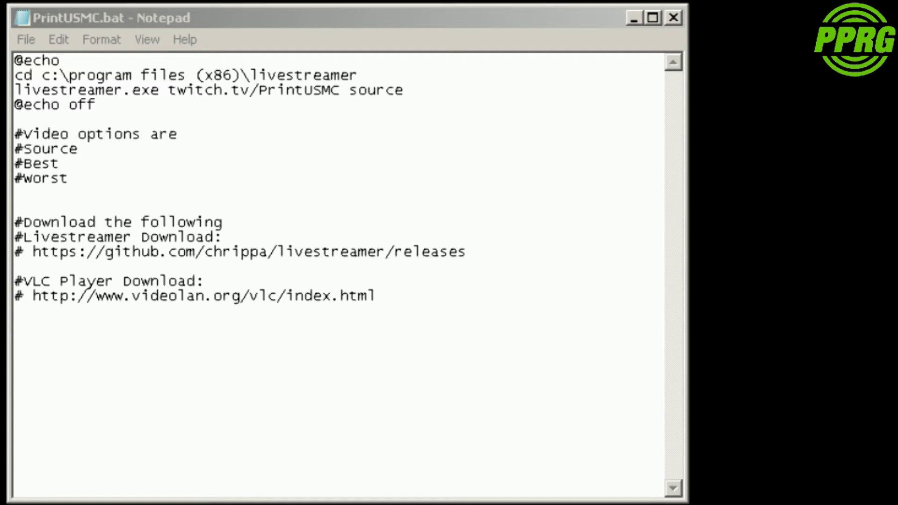
- Save the batch file to the Desktop as PrintUSMC.bat with the All Files type, overwriting the existing file
left_click(26, 40)
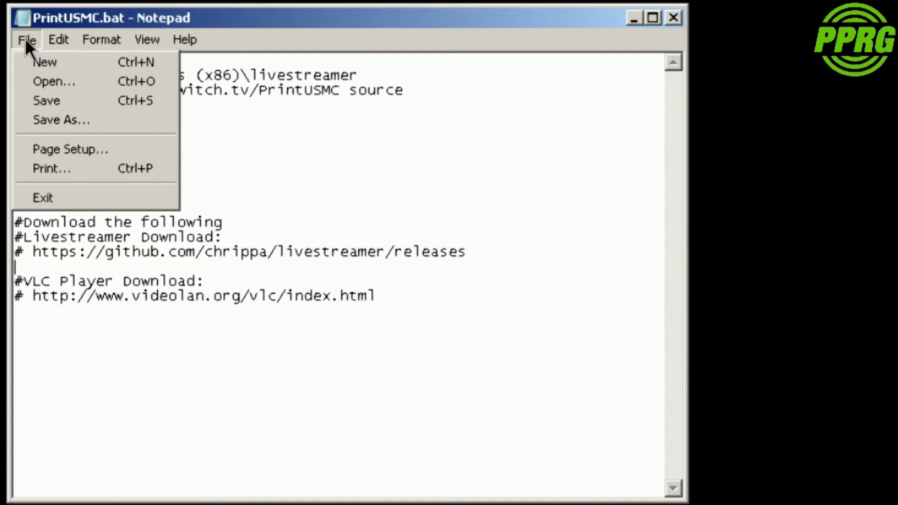
left_click(52, 120)
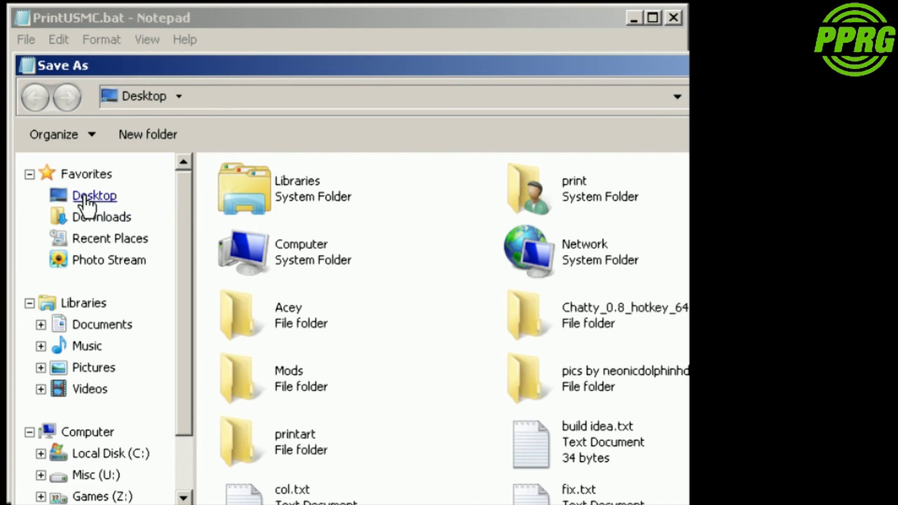
left_click(93, 198)
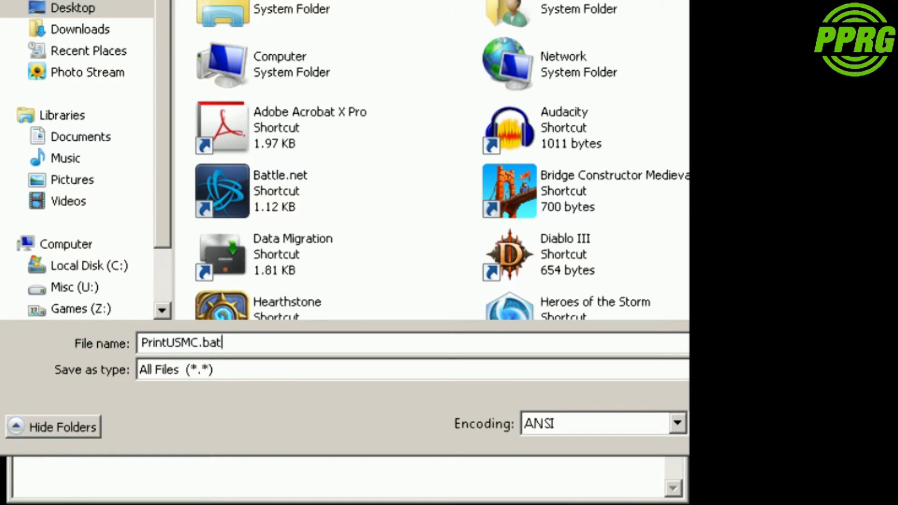
left_click(194, 369)
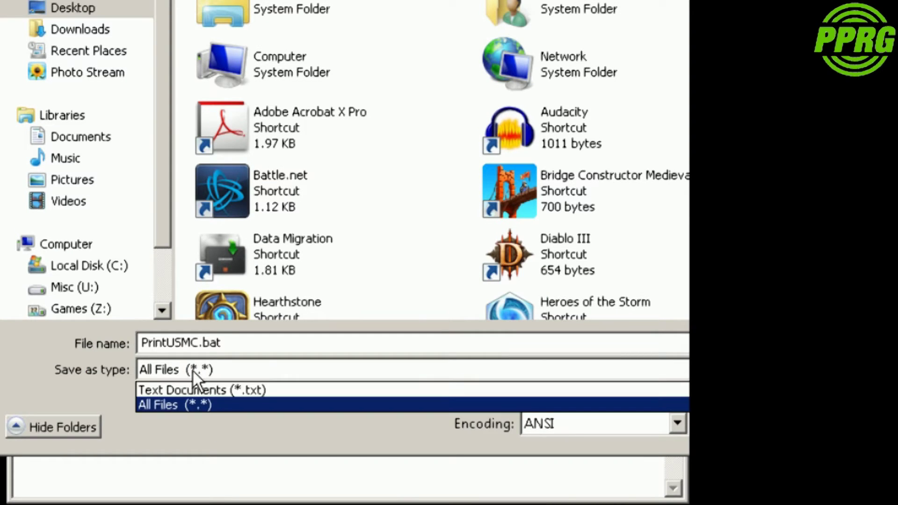
left_click(192, 369)
left_click(232, 343)
left_click(239, 346)
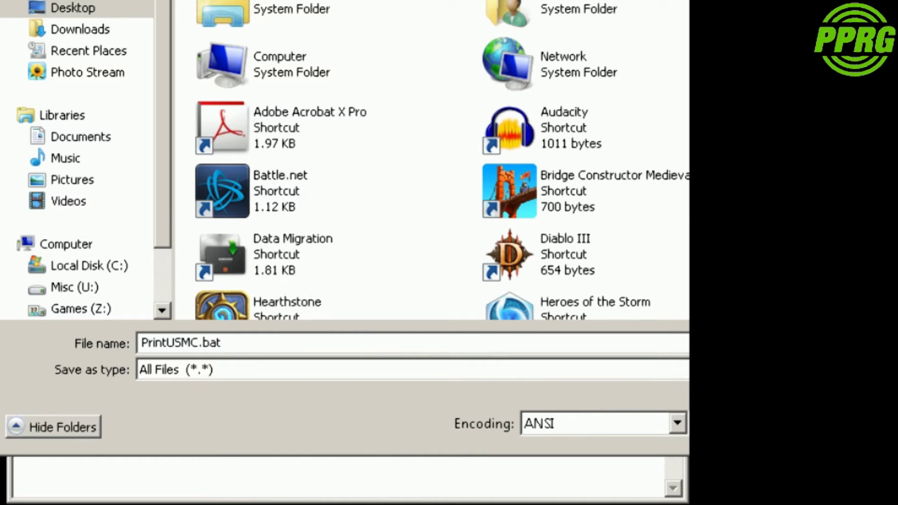
key("Return")
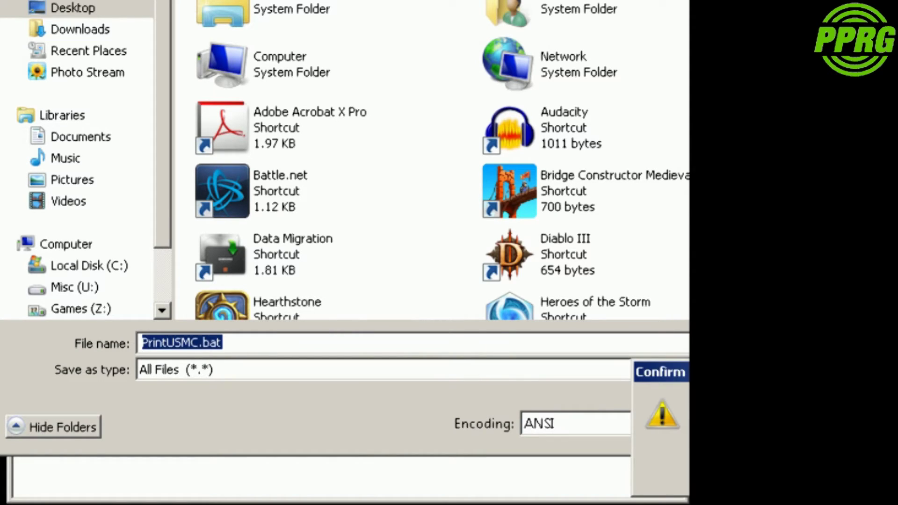
key("y")
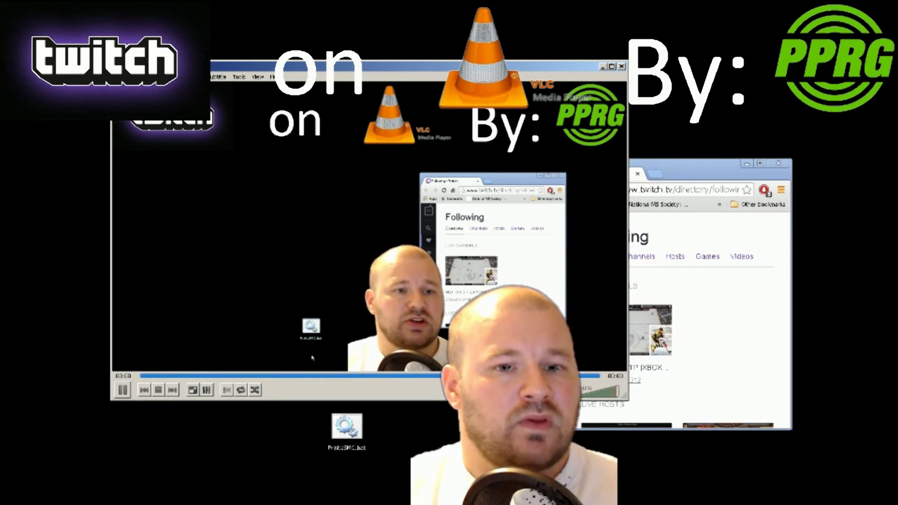
- Reposition the VLC window playing the Twitch stream and close it
mouse_move(356, 65)
left_mouse_down()
mouse_move(262, 125)
mouse_move(340, 59)
left_mouse_up()
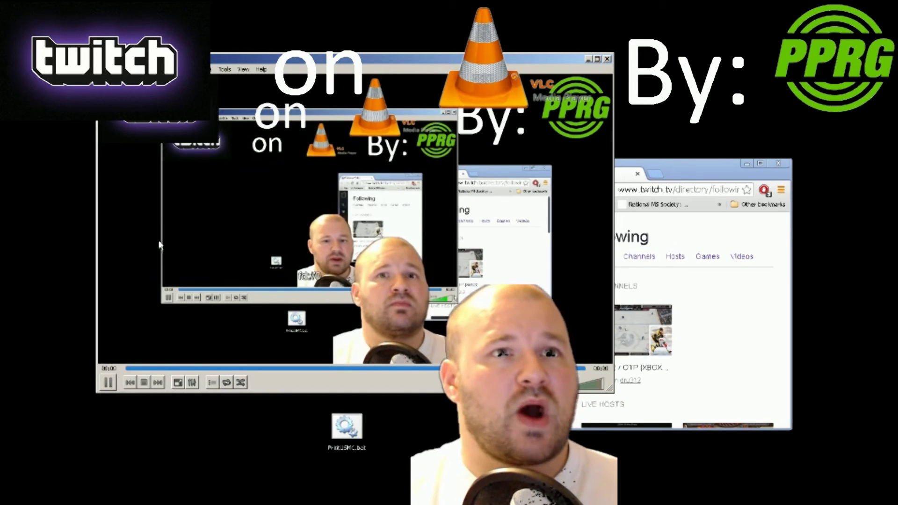
left_click(606, 59)
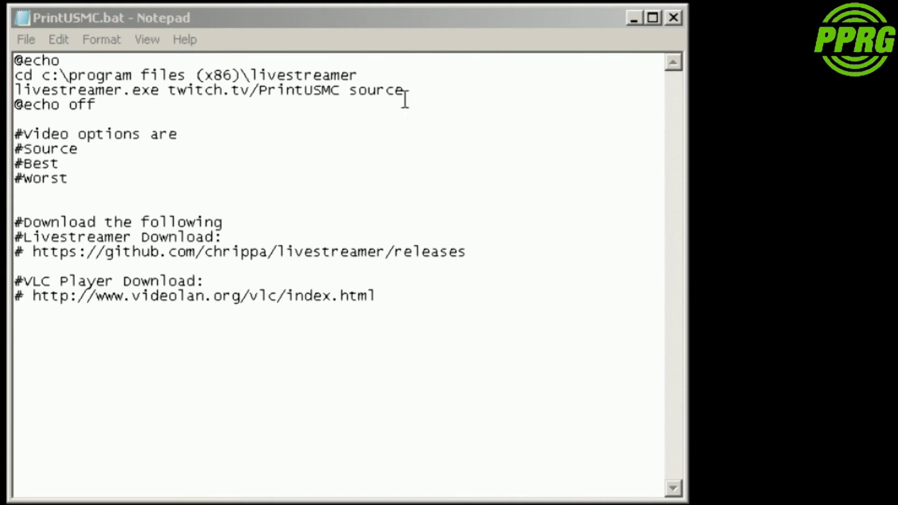
- Add the line "#audio" below #Worst in the batch file's list of video options
left_click_drag(405, 91, 348, 91)
left_click(74, 168)
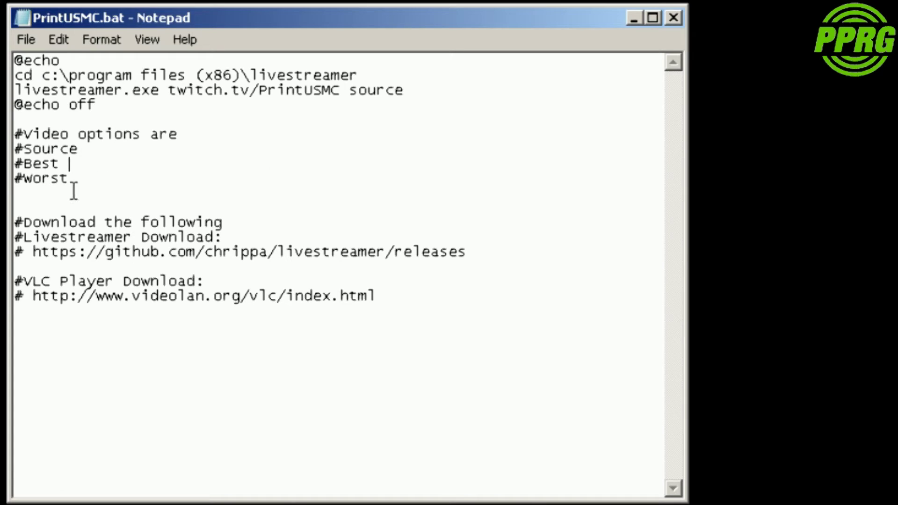
left_click_drag(69, 178, 15, 149)
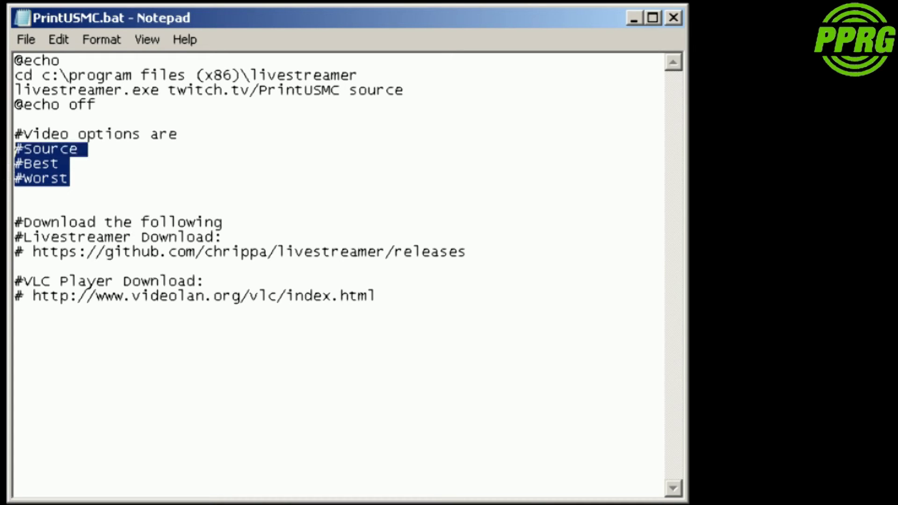
left_click(127, 180)
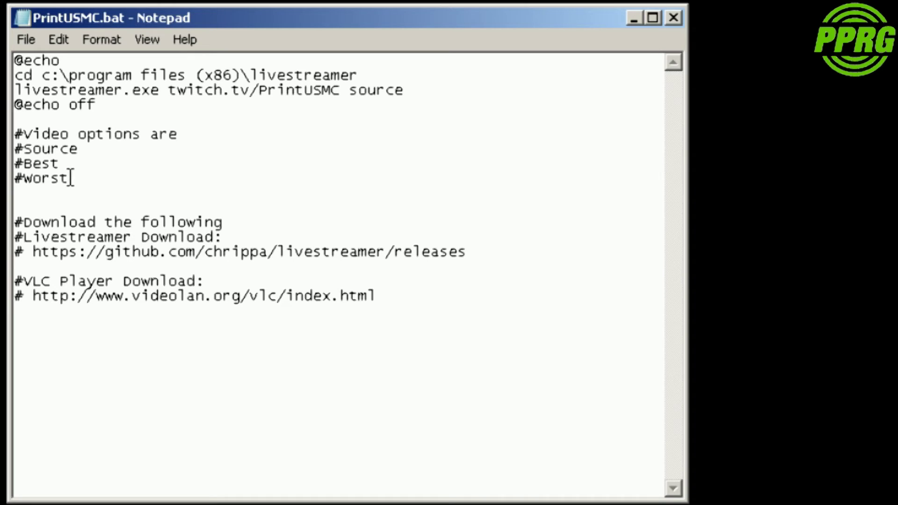
key("Return")
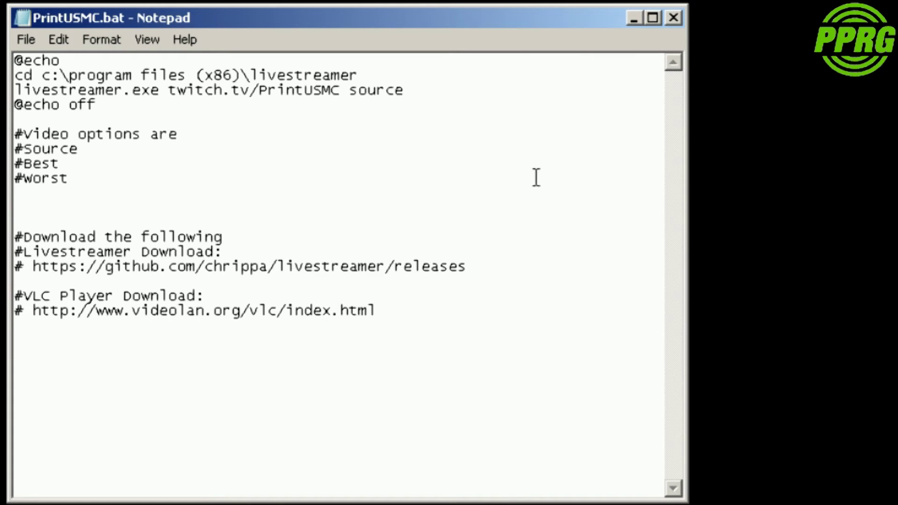
type("#audio")
- Set the stream quality in the livestreamer command to Best, save the batch file and inspect its run in the command window
left_click_drag(406, 91, 350, 91)
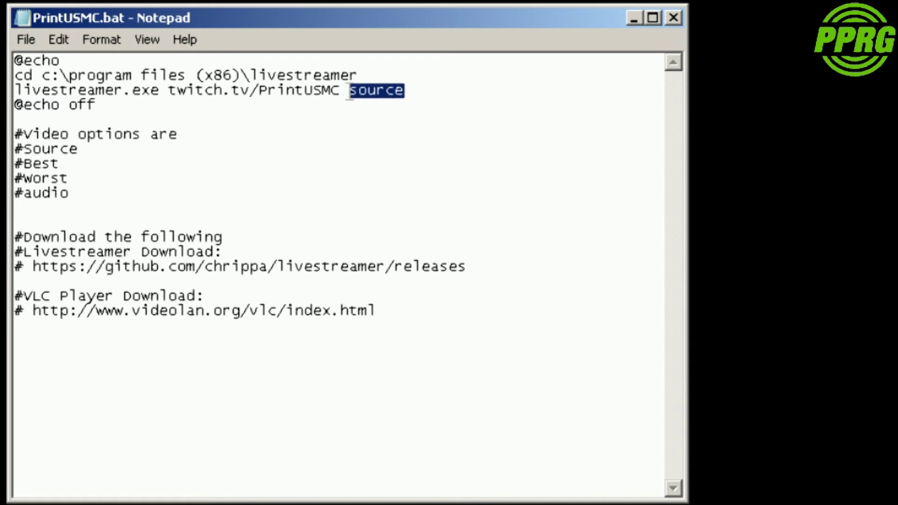
type("Bre")
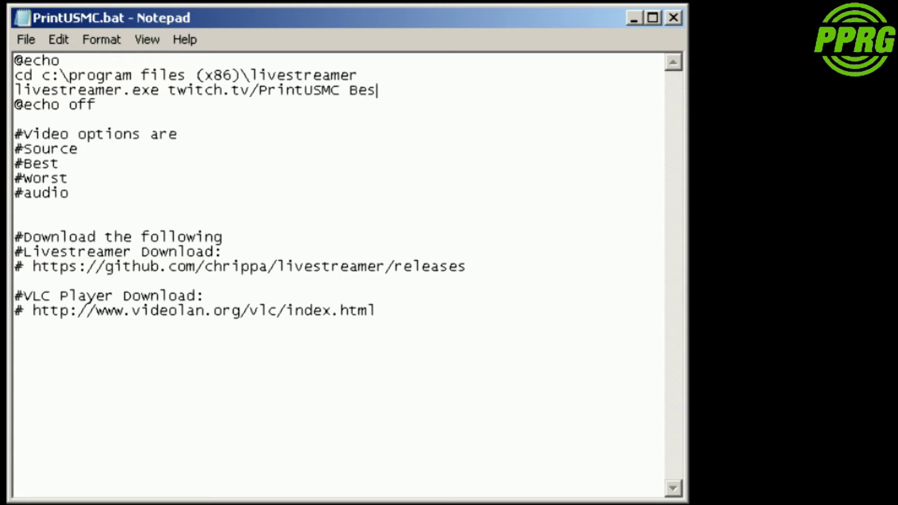
left_click(21, 41)
left_click(35, 95)
key("alt+Tab")
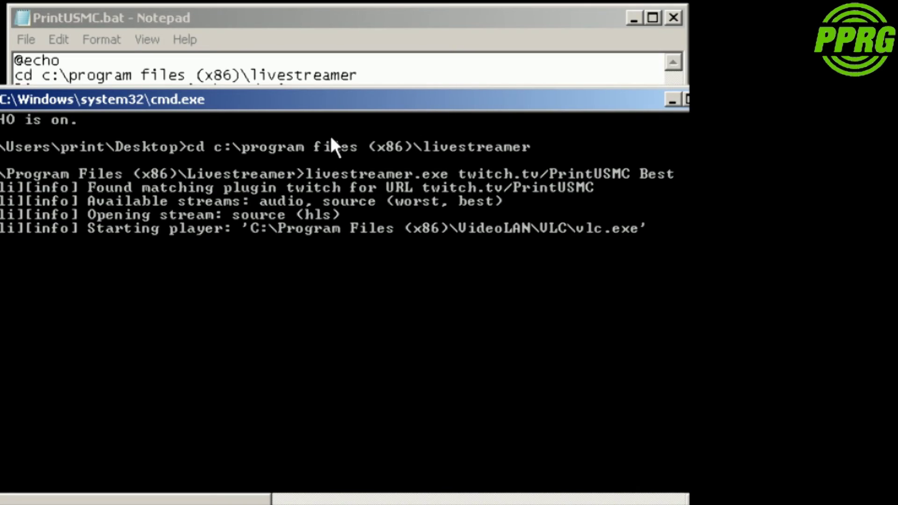
left_click_drag(333, 122, 360, 103)
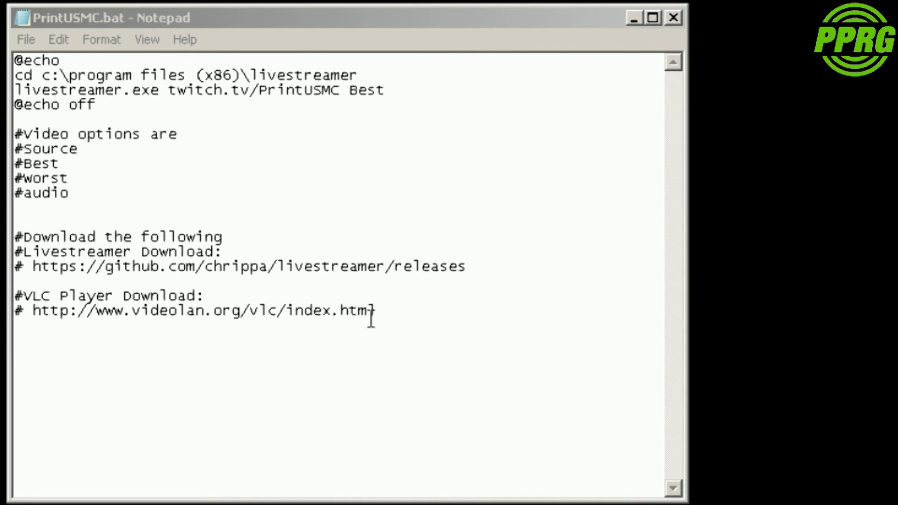
- Change the Twitch channel in the livestreamer.exe line to dru312
left_click_drag(340, 96, 258, 92)
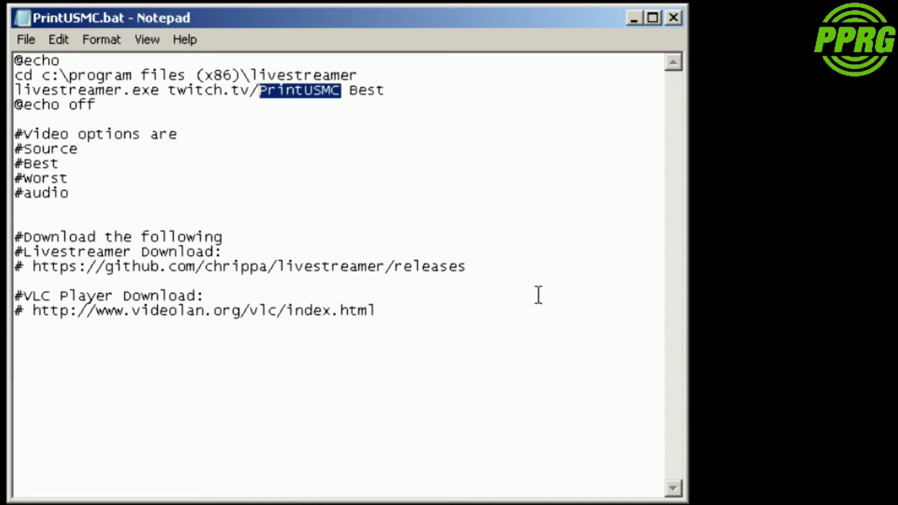
type("dru")
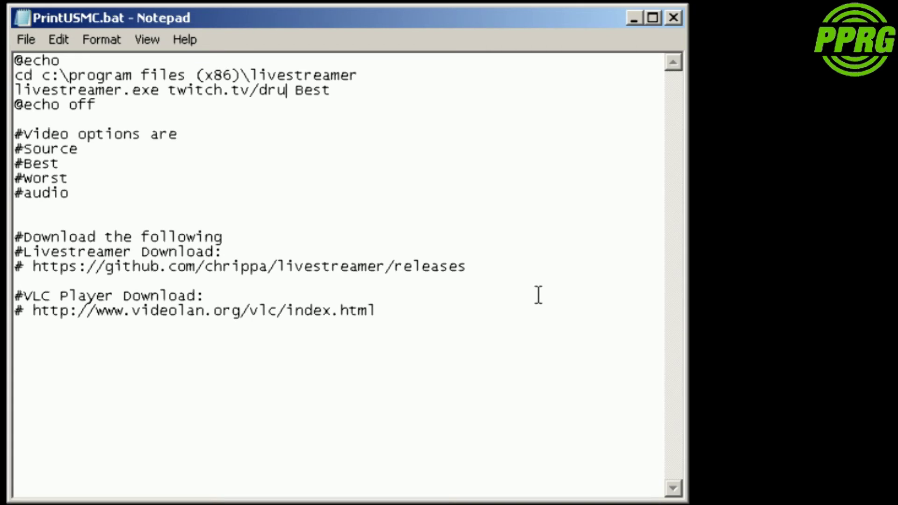
type("312")
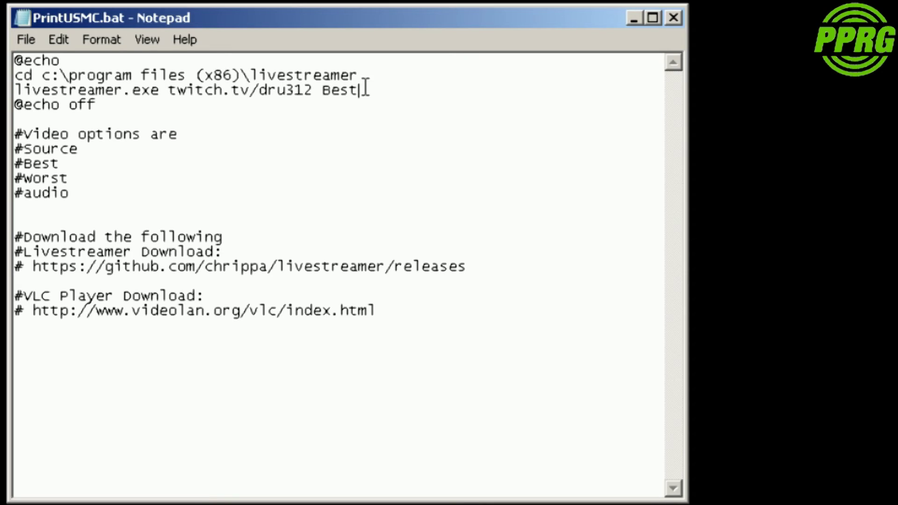
- Set the stream quality in the livestreamer command to Worst, save the batch file, and close the VLC window after testing it
left_click_drag(365, 89, 326, 91)
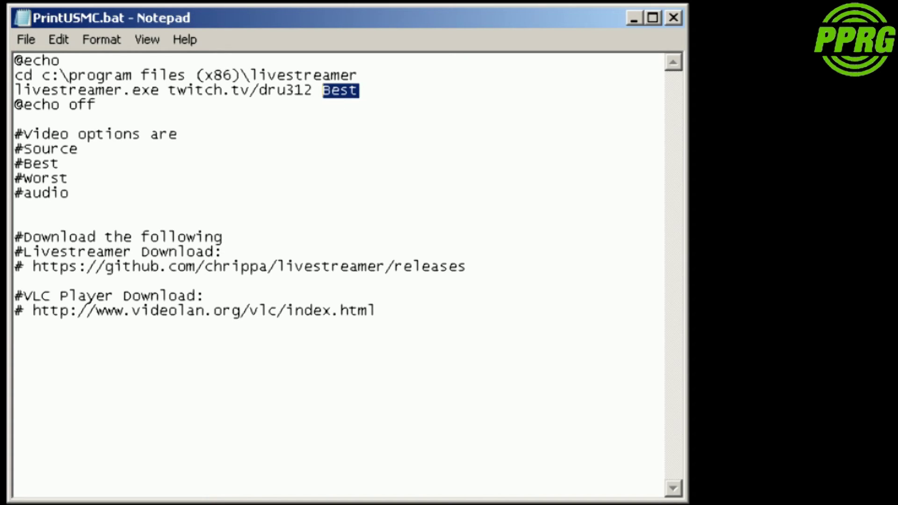
type("Worst")
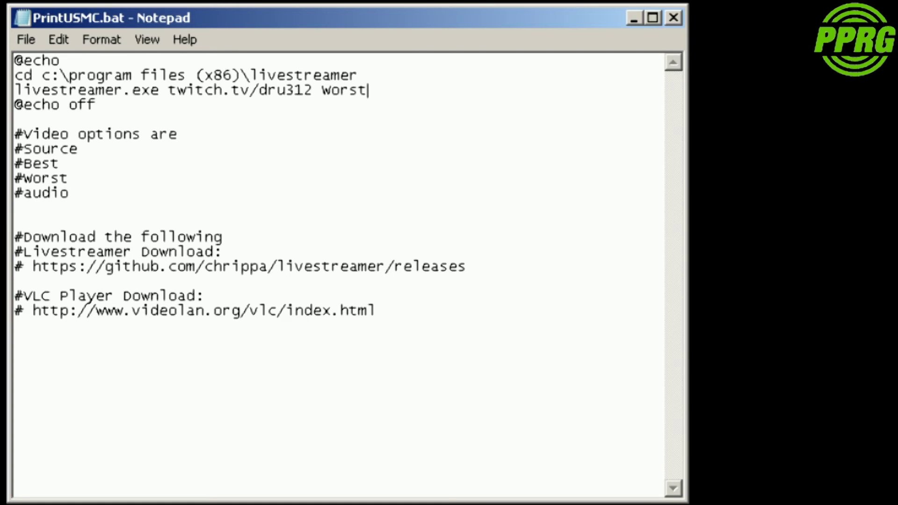
left_click(27, 40)
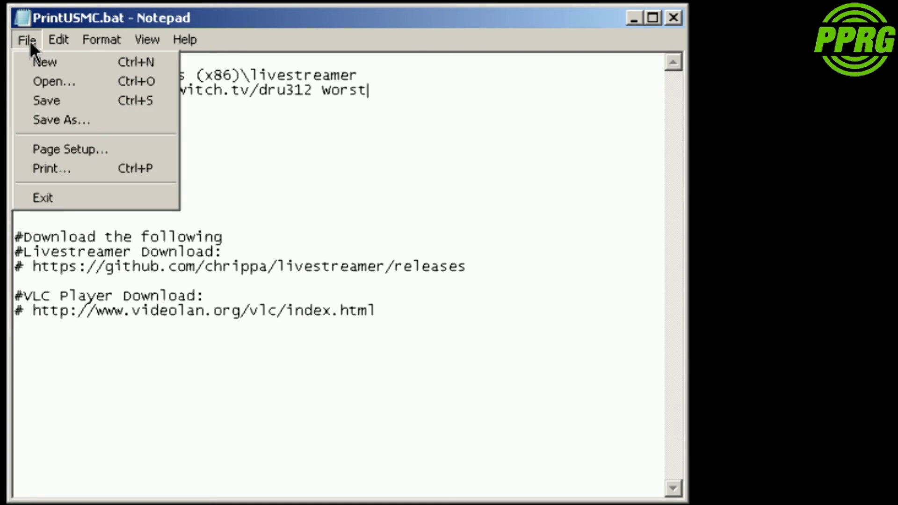
left_click(37, 97)
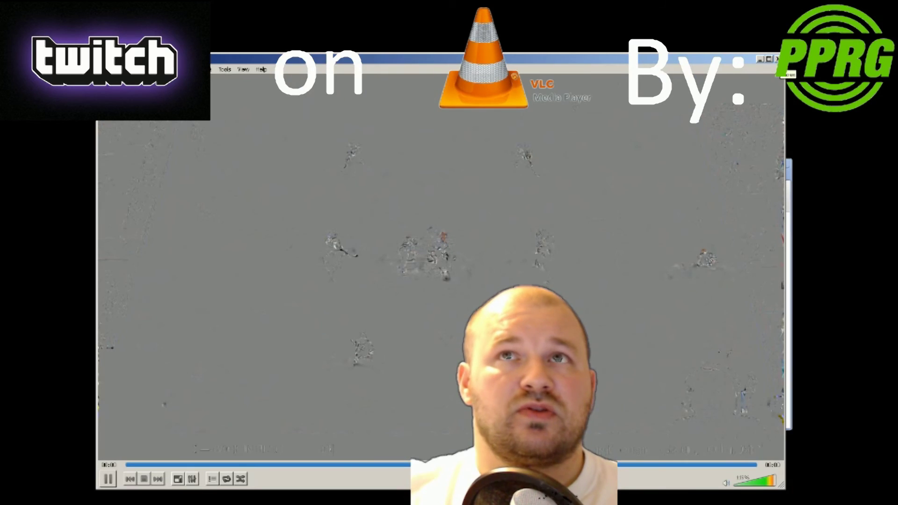
left_click(777, 58)
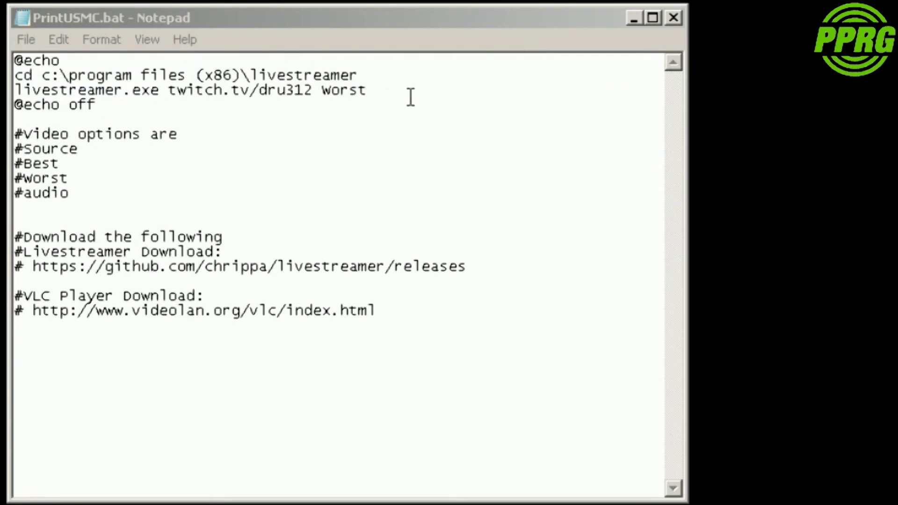
- Set the stream quality for the dru312 channel to Source, save the batch file and switch away from Notepad
left_click_drag(410, 99, 322, 91)
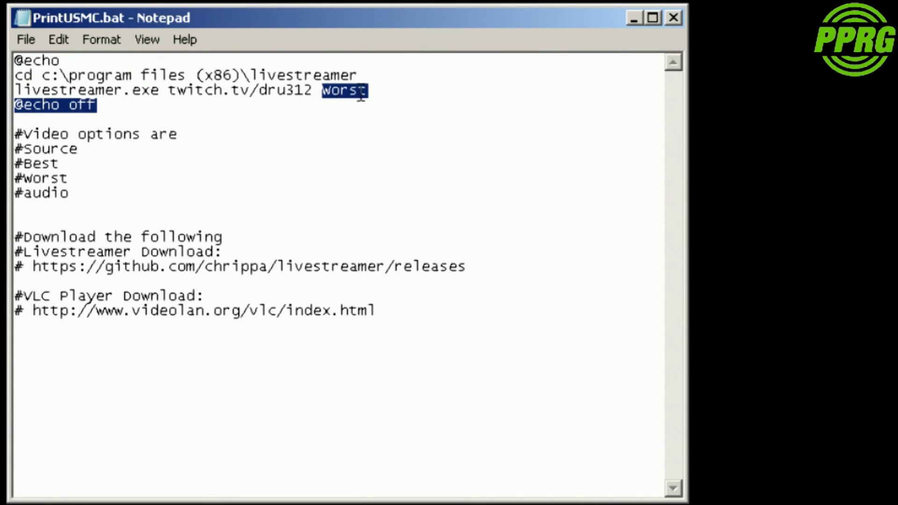
left_click(380, 92)
left_click_drag(380, 92, 322, 92)
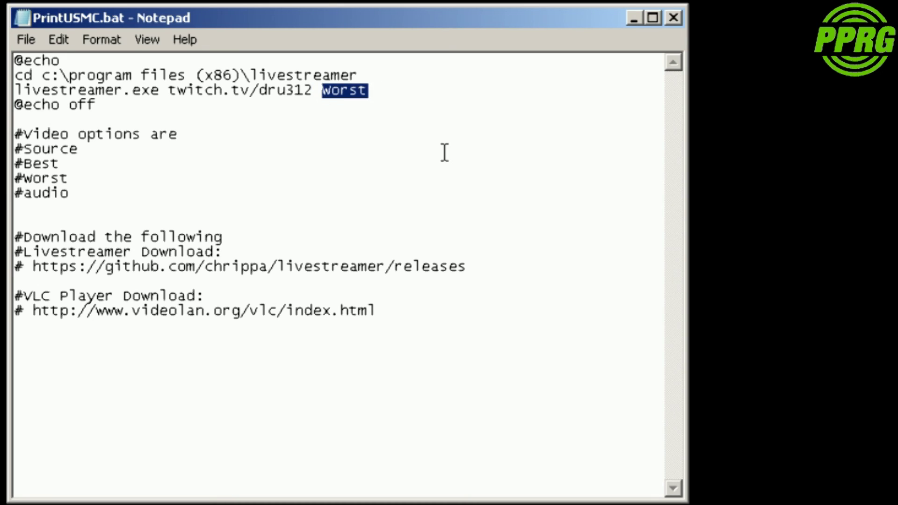
type("Source")
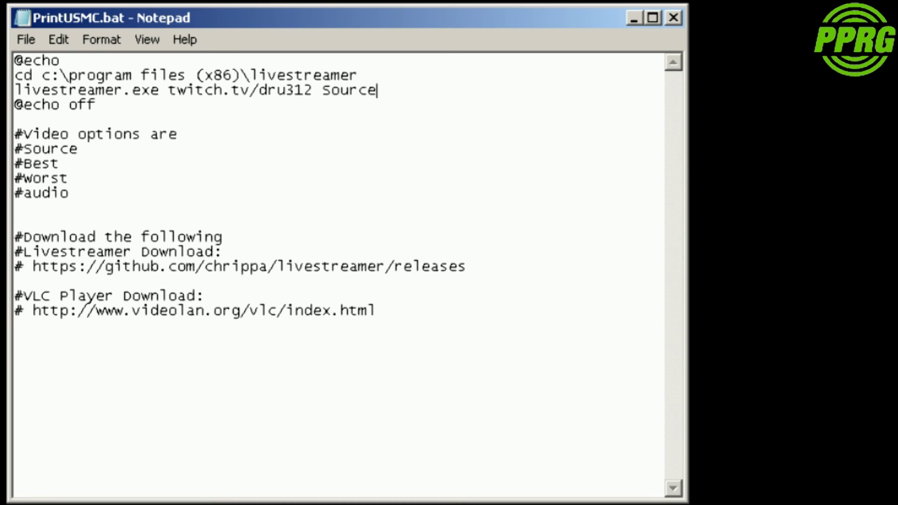
left_click(27, 40)
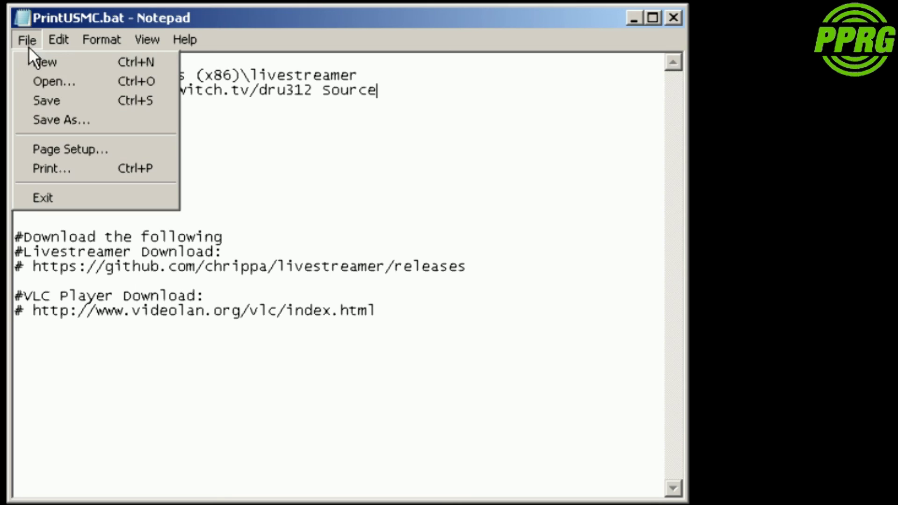
left_click(31, 99)
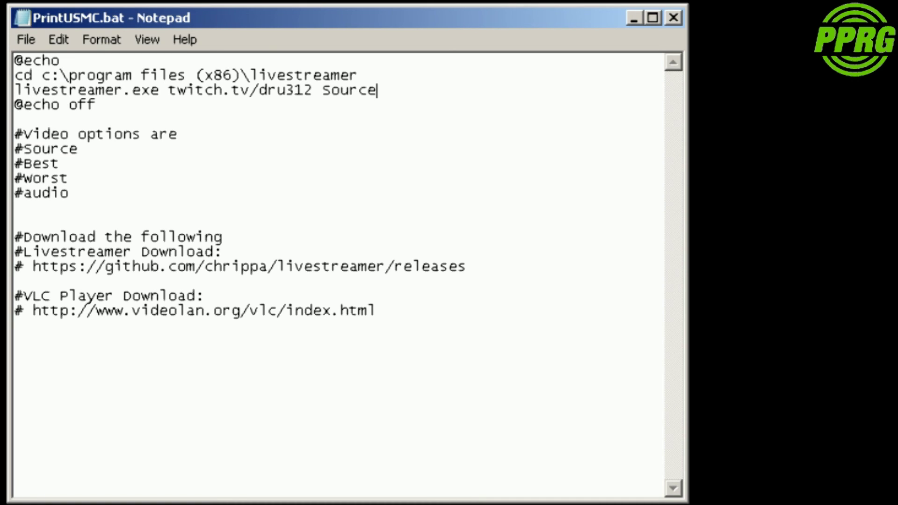
key("alt+Tab")
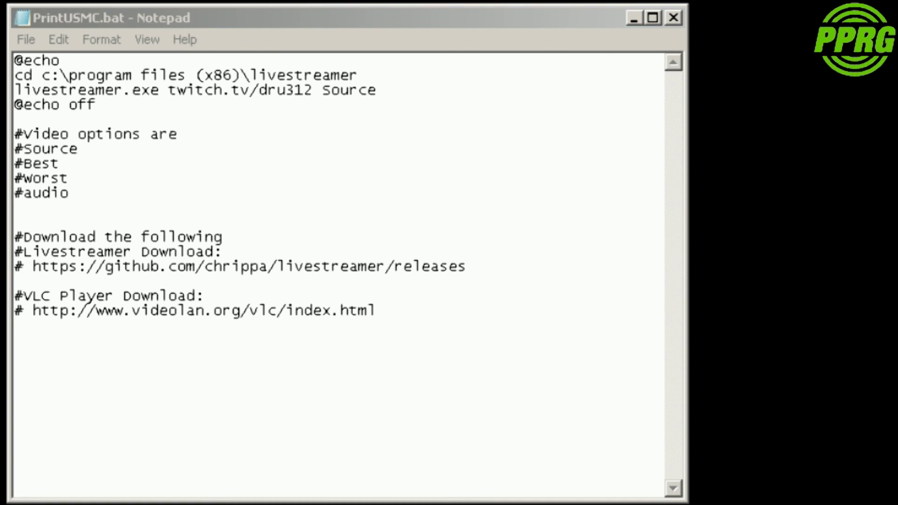